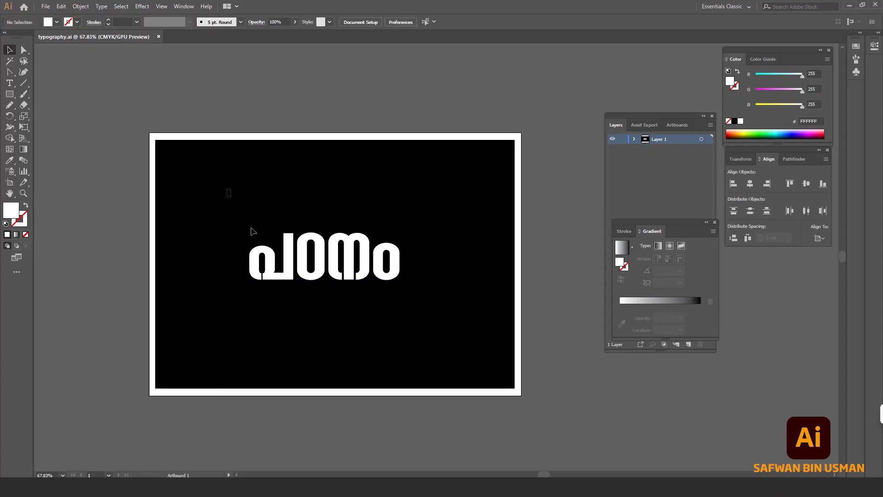
Select the white Malayalam word and expand it into outlined shapes with Object and Fill.
{"action": "left_click_drag", "start_coordinate": [227, 189], "coordinate": [432, 311]}
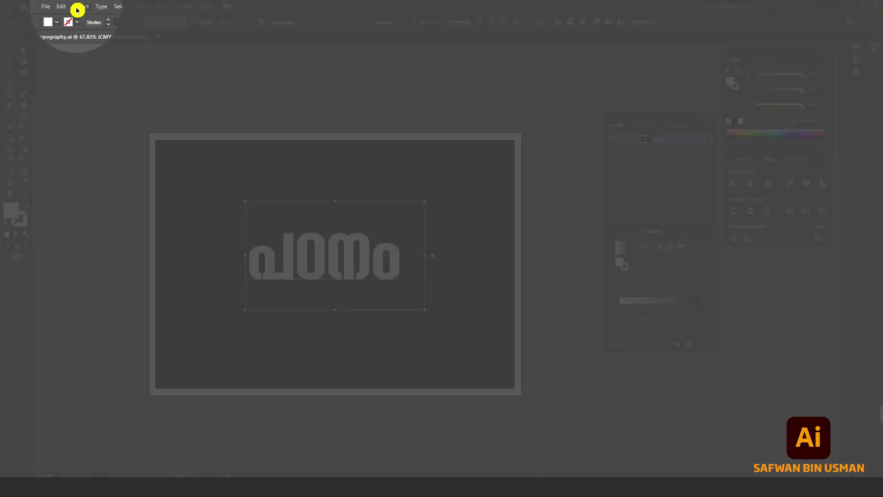
{"action": "left_click", "coordinate": [77, 6]}
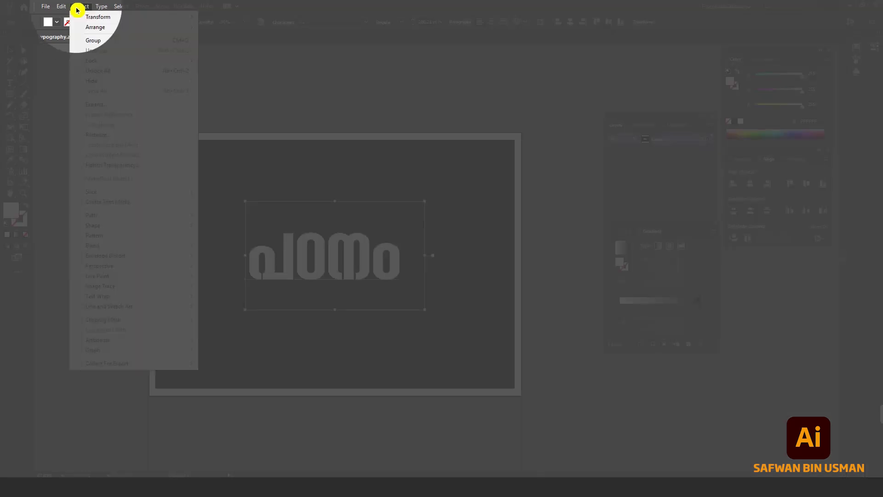
{"action": "left_click", "coordinate": [110, 104]}
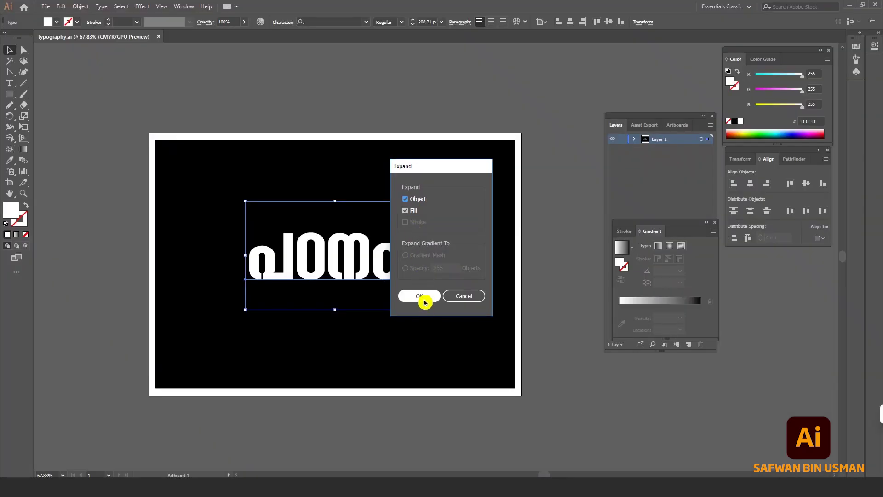
{"action": "left_click", "coordinate": [423, 300]}
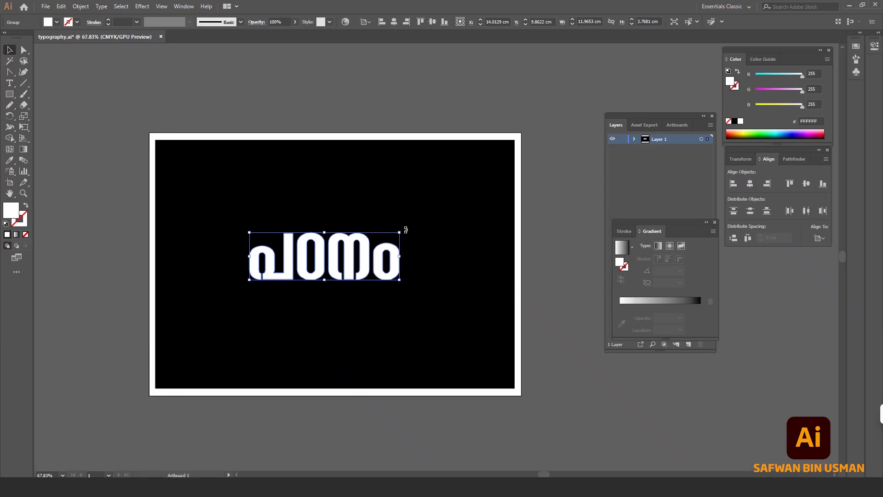
Rotate the word 90°, move it to the artboard's left side, and perspective-distort its top corner.
{"action": "left_click_drag", "start_coordinate": [405, 230], "coordinate": [351, 230]}
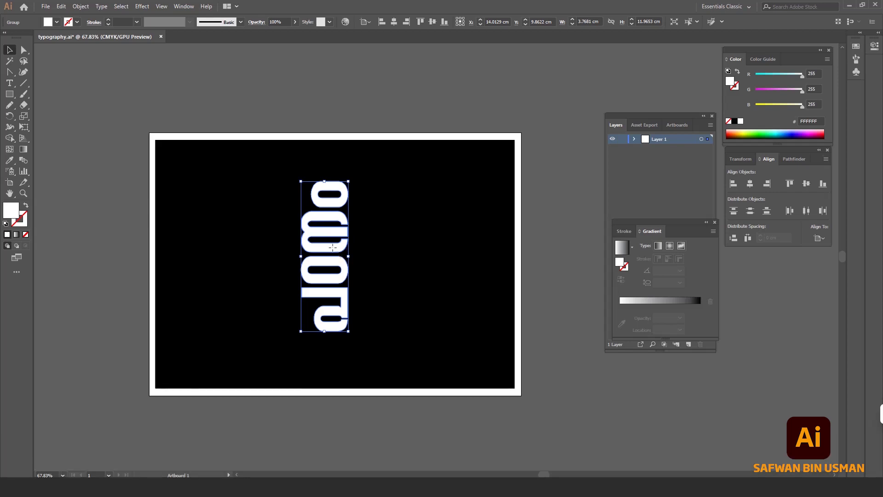
{"action": "left_click_drag", "start_coordinate": [332, 247], "coordinate": [255, 247]}
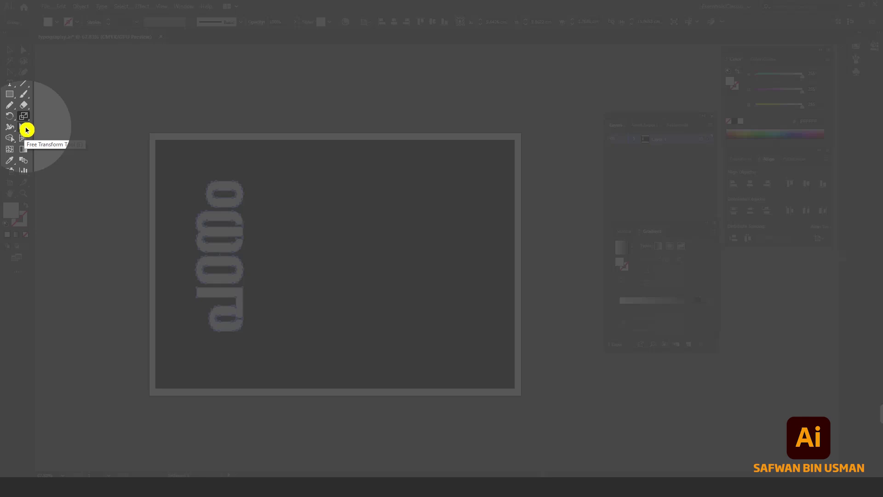
{"action": "left_click", "coordinate": [25, 129]}
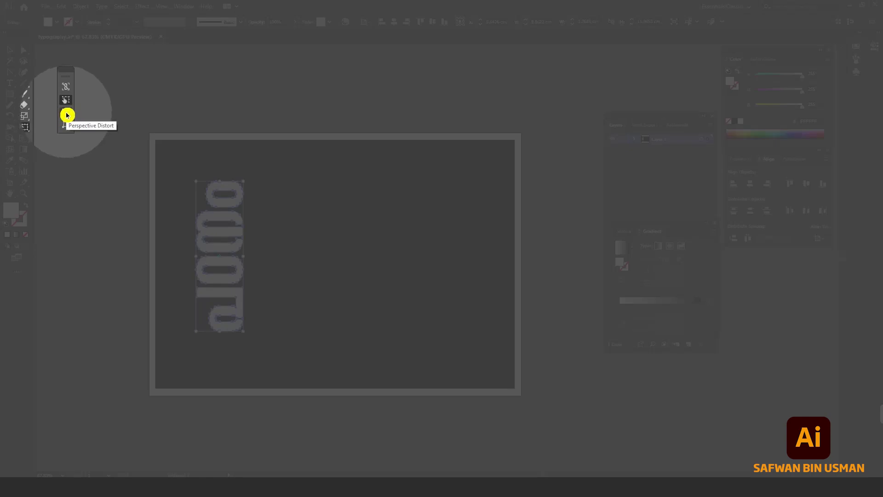
{"action": "left_click", "coordinate": [67, 115]}
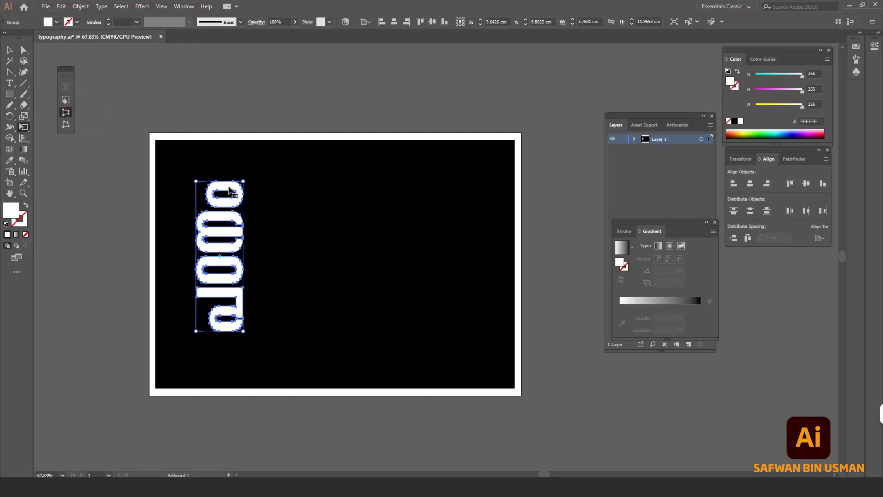
{"action": "left_click_drag", "start_coordinate": [198, 183], "coordinate": [201, 161]}
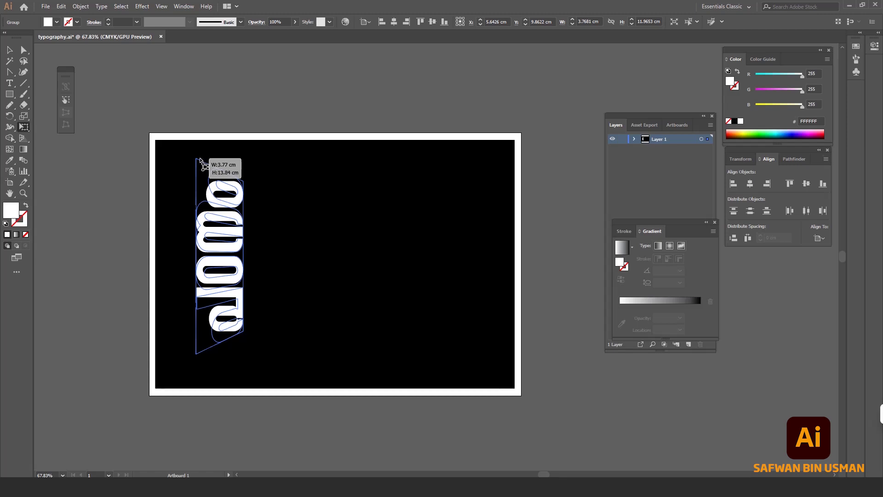
{"action": "left_click_drag", "start_coordinate": [201, 164], "coordinate": [200, 157]}
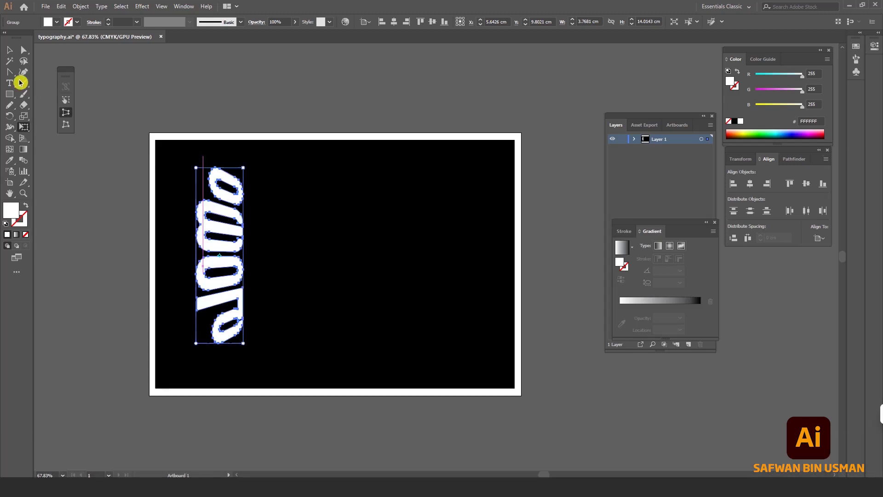
{"action": "left_click", "coordinate": [9, 50]}
{"action": "left_click", "coordinate": [228, 237]}
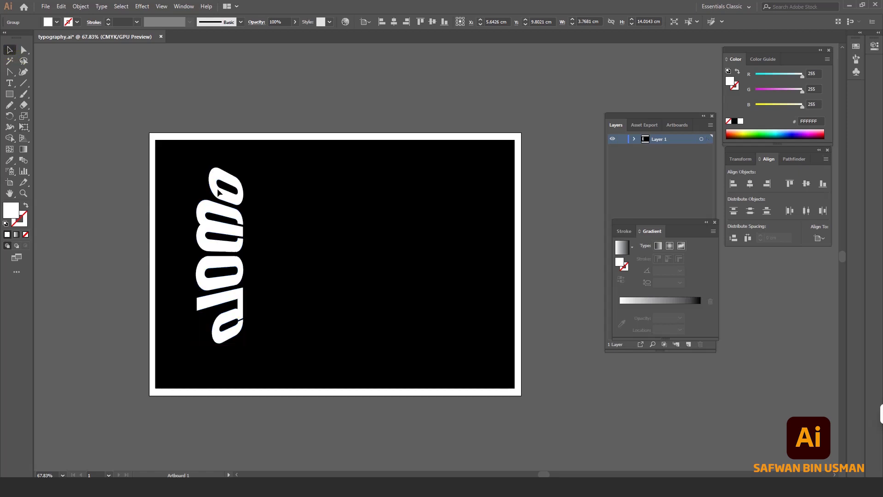
Duplicate the slanted word twice to the right, squeezing the copies progressively narrower.
{"action": "left_click_drag", "start_coordinate": [210, 230], "coordinate": [302, 234]}
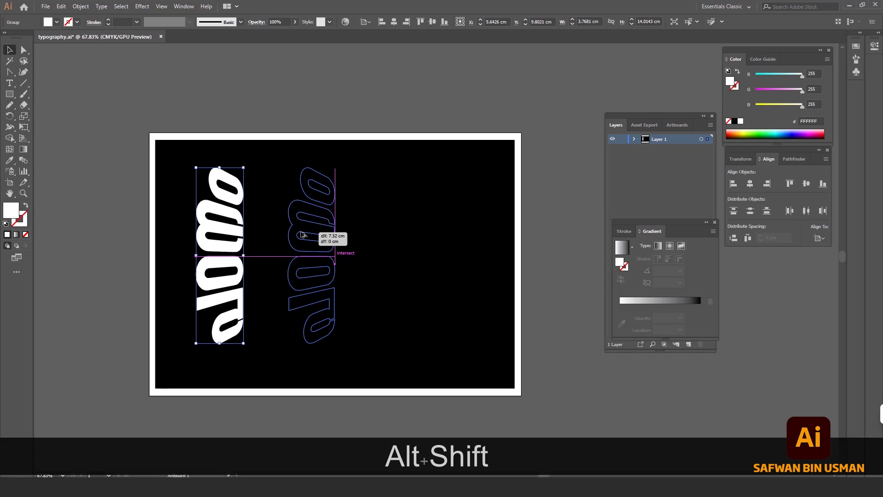
{"action": "left_click_drag", "start_coordinate": [301, 233], "coordinate": [319, 254]}
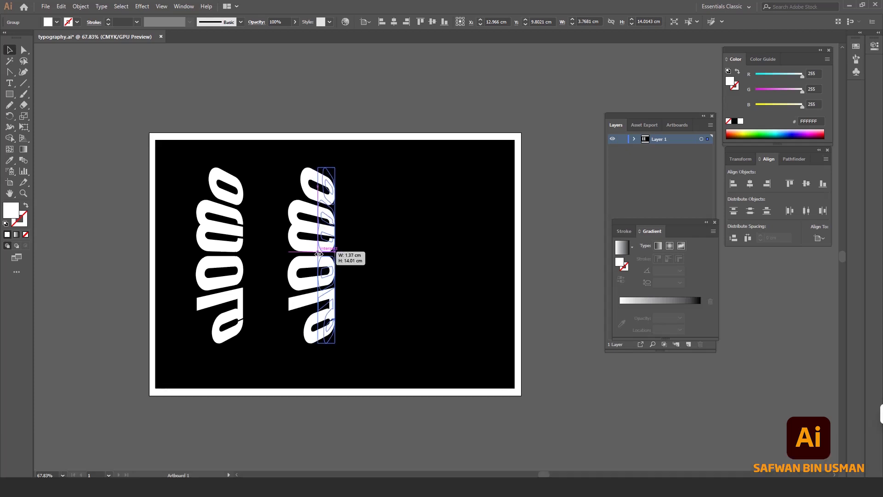
{"action": "mouse_move", "coordinate": [318, 254]}
{"action": "left_mouse_down"}
{"action": "mouse_move", "coordinate": [310, 253]}
{"action": "mouse_move", "coordinate": [353, 252]}
{"action": "left_mouse_up"}
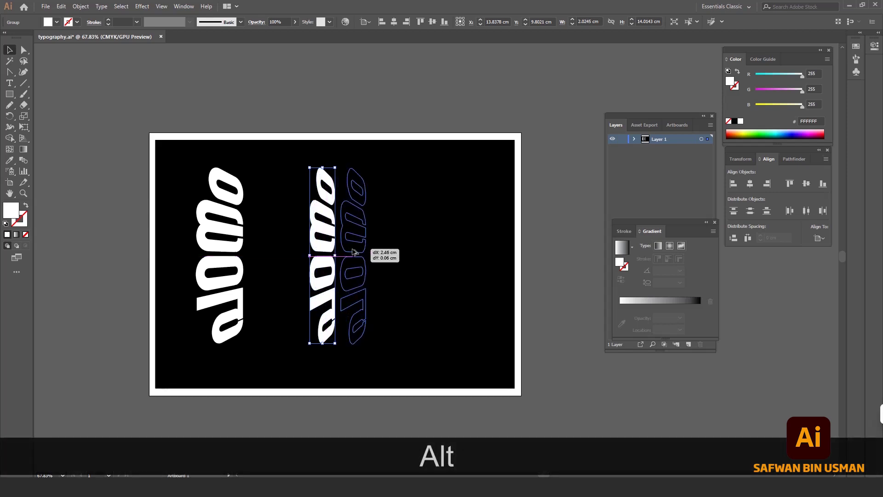
{"action": "left_click_drag", "start_coordinate": [353, 252], "coordinate": [344, 256]}
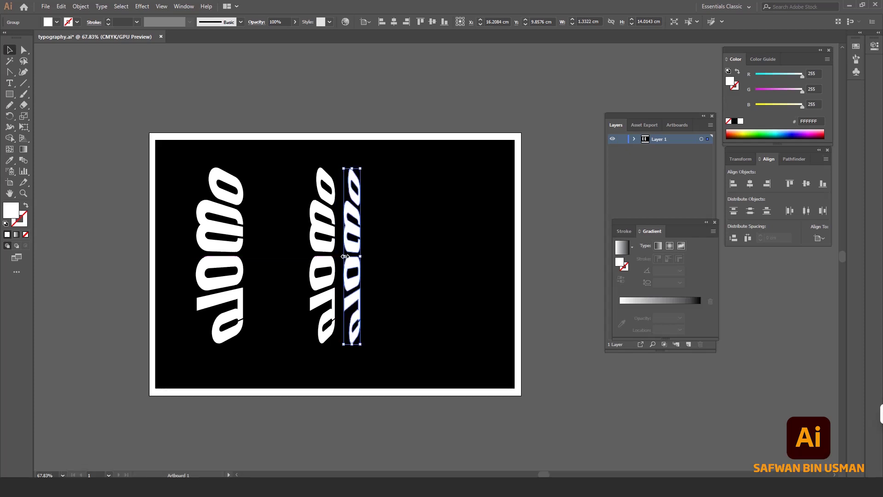
Nudge the narrow copy left and select the middle and left word copies together.
{"action": "left_click", "coordinate": [391, 271]}
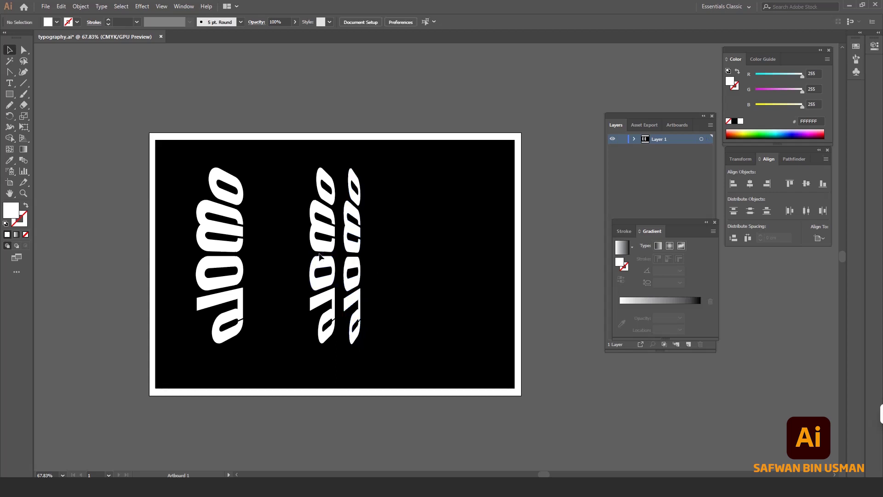
{"action": "left_click", "coordinate": [350, 248]}
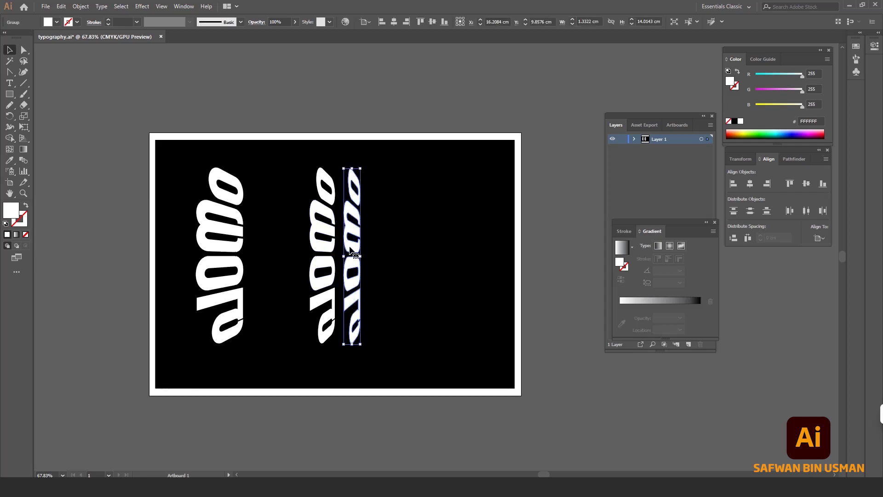
{"action": "key", "text": "Left"}
{"action": "key", "text": "Left"}
{"action": "key", "text": "Left"}
{"action": "key", "text": "Left"}
{"action": "key", "text": "Left"}
{"action": "key", "text": "Left"}
{"action": "key", "text": "Left"}
{"action": "key", "text": "Left"}
{"action": "key", "text": "Left"}
{"action": "key", "text": "Left"}
{"action": "key", "text": "Left"}
{"action": "key", "text": "Left"}
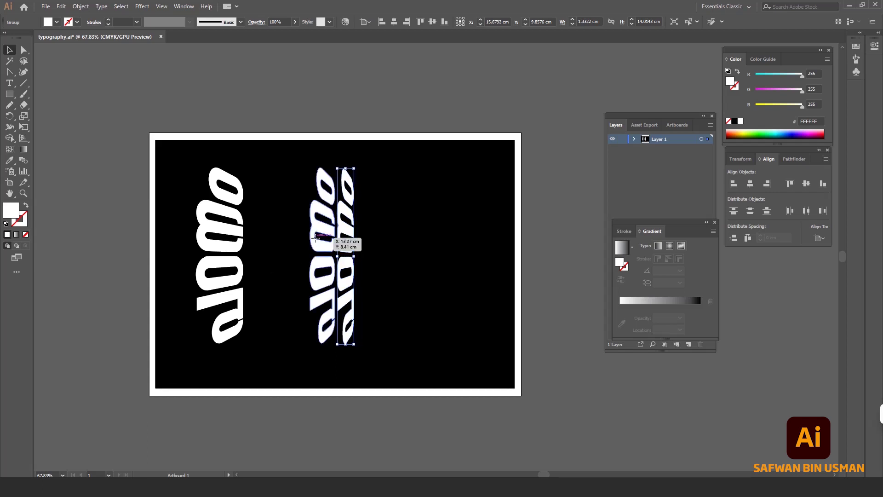
{"action": "left_click", "coordinate": [322, 248]}
{"action": "left_click", "coordinate": [206, 257], "text": "shift"}
{"action": "left_click", "coordinate": [81, 6]}
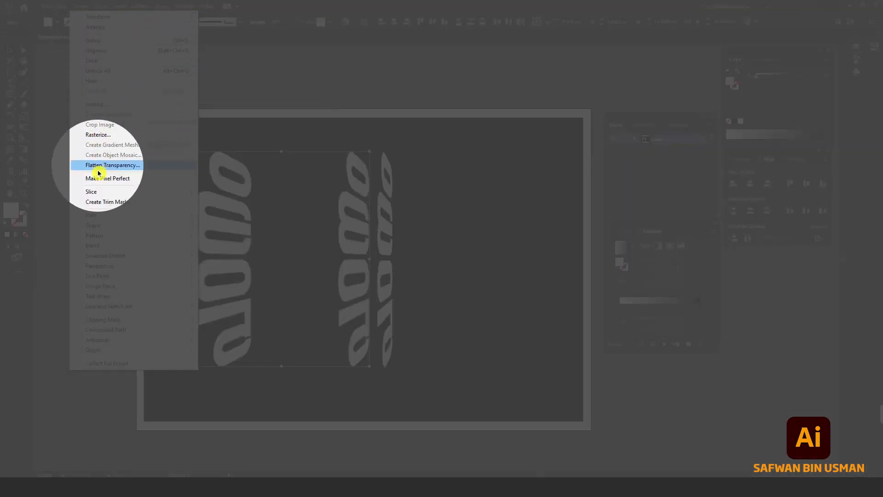
{"action": "mouse_move", "coordinate": [131, 245]}
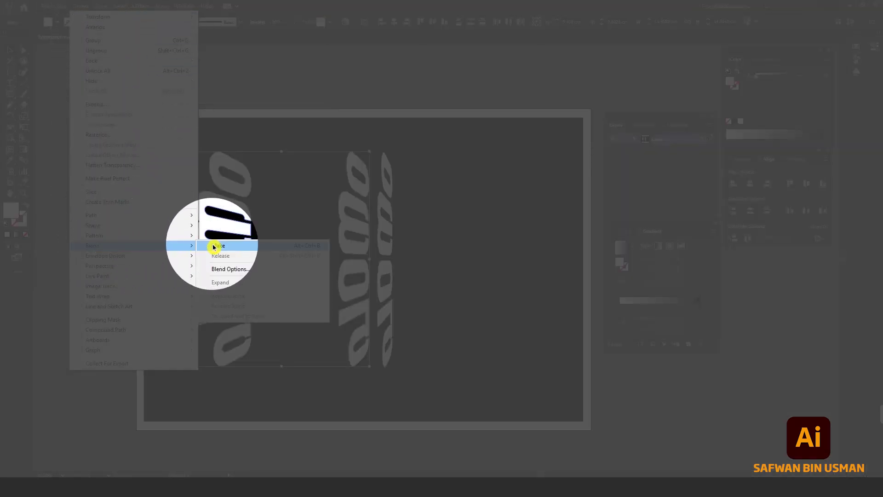
Blend the selected word copies and set the blend to 3 steps.
{"action": "left_click", "coordinate": [213, 245]}
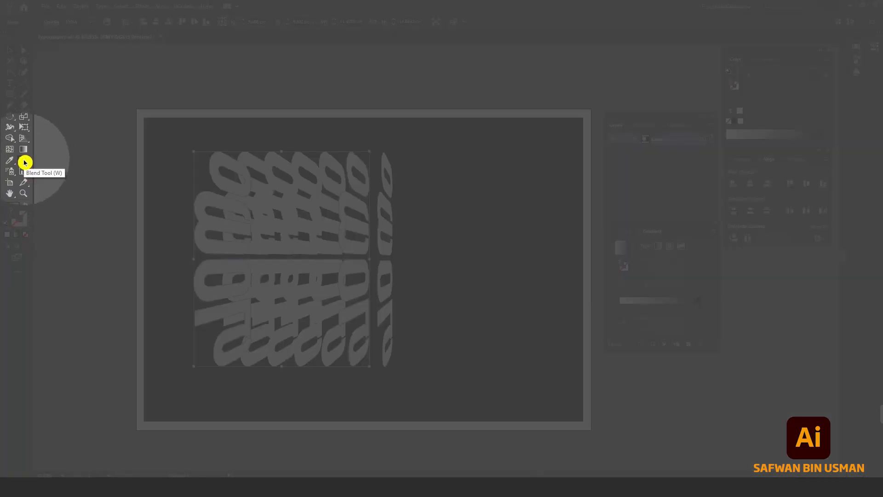
{"action": "double_click", "coordinate": [25, 162]}
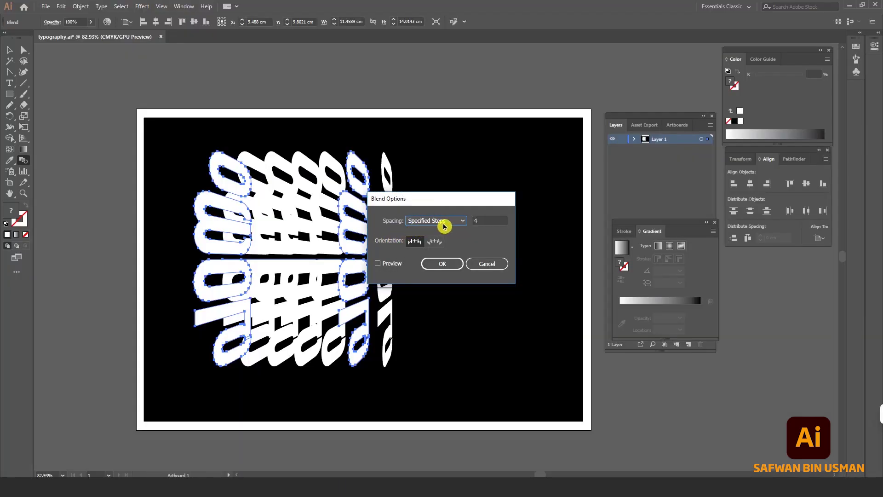
{"action": "double_click", "coordinate": [478, 220]}
{"action": "type", "text": "3"}
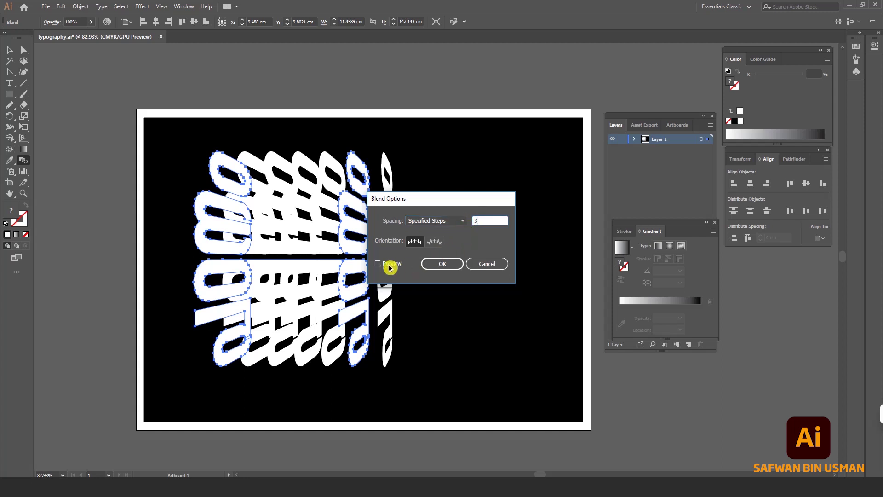
{"action": "left_click", "coordinate": [378, 265]}
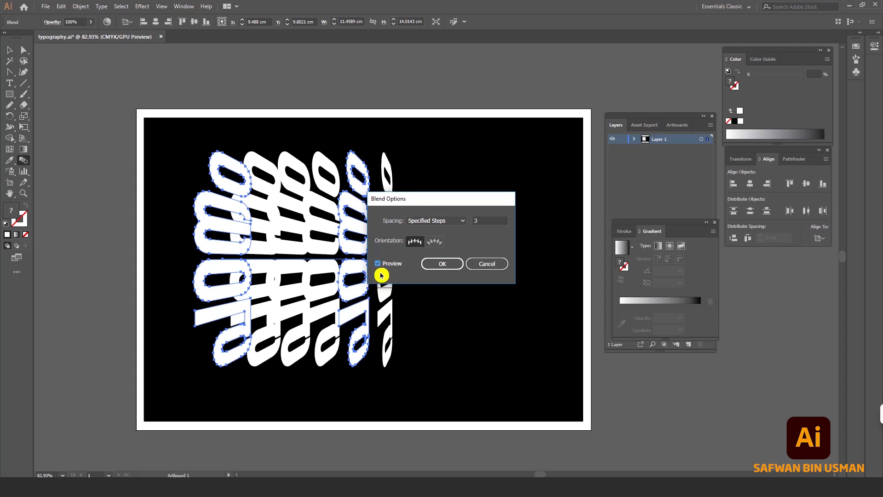
{"action": "left_click", "coordinate": [440, 269]}
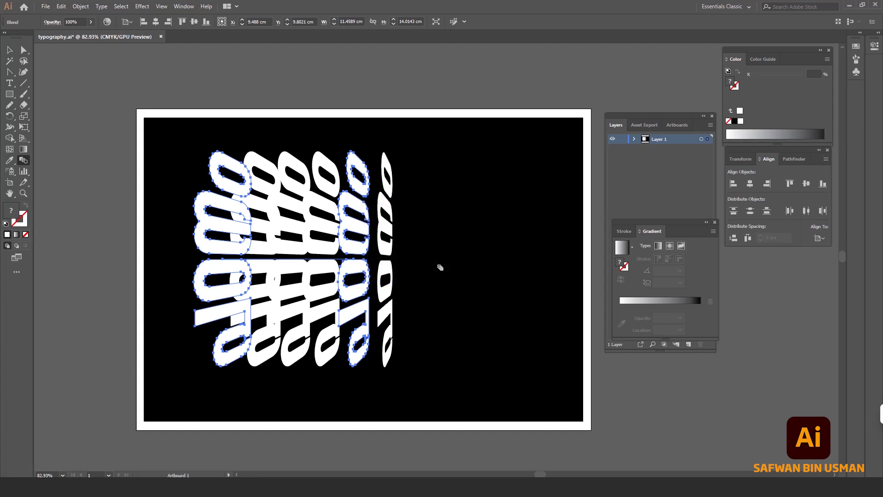
Change the Blend Options spacing to Specified Steps with 4 steps.
{"action": "double_click", "coordinate": [23, 160]}
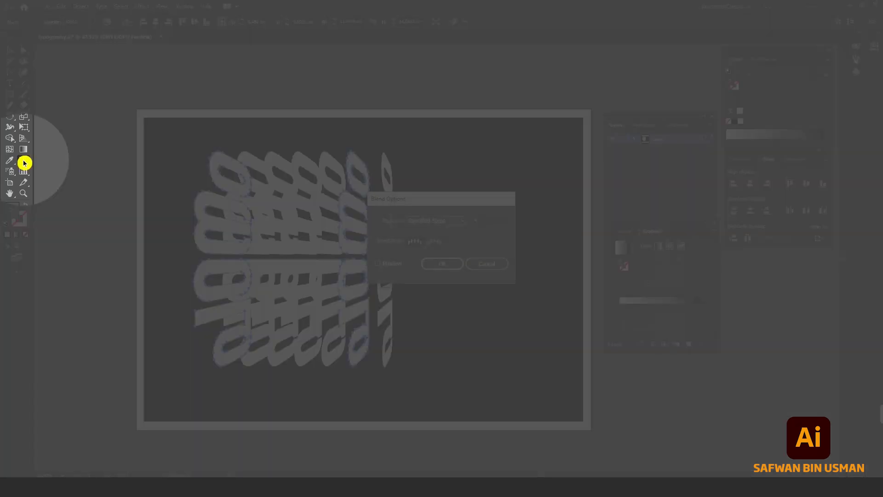
{"action": "left_click", "coordinate": [447, 221]}
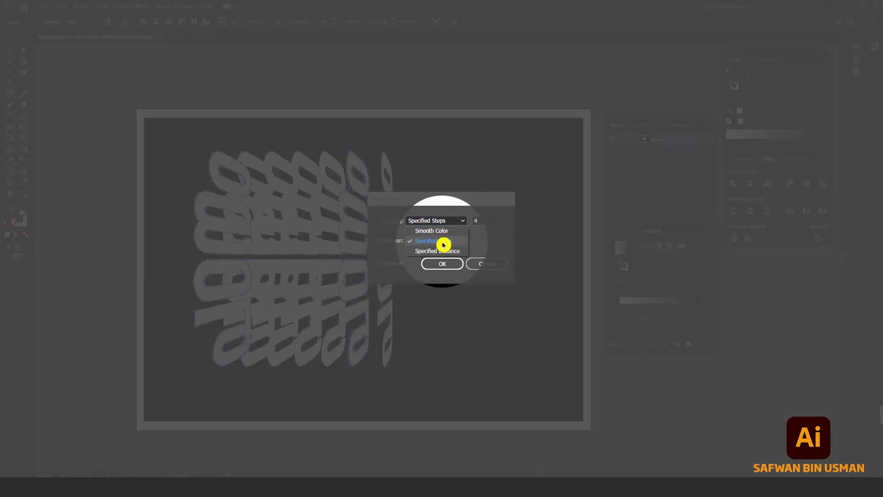
{"action": "left_click", "coordinate": [444, 243]}
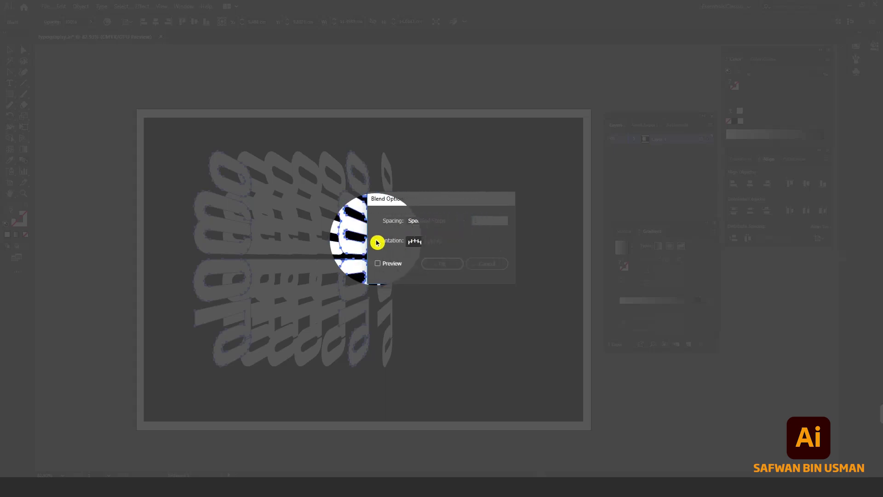
{"action": "left_click", "coordinate": [379, 264]}
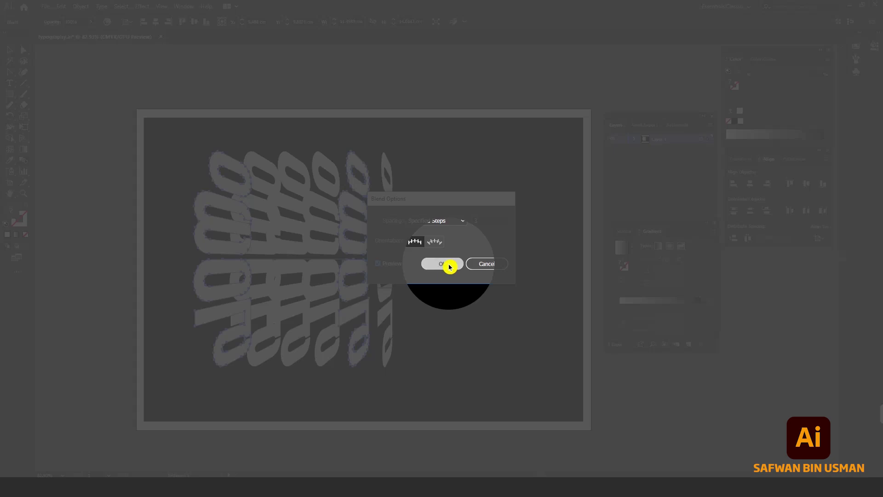
{"action": "left_click", "coordinate": [448, 265]}
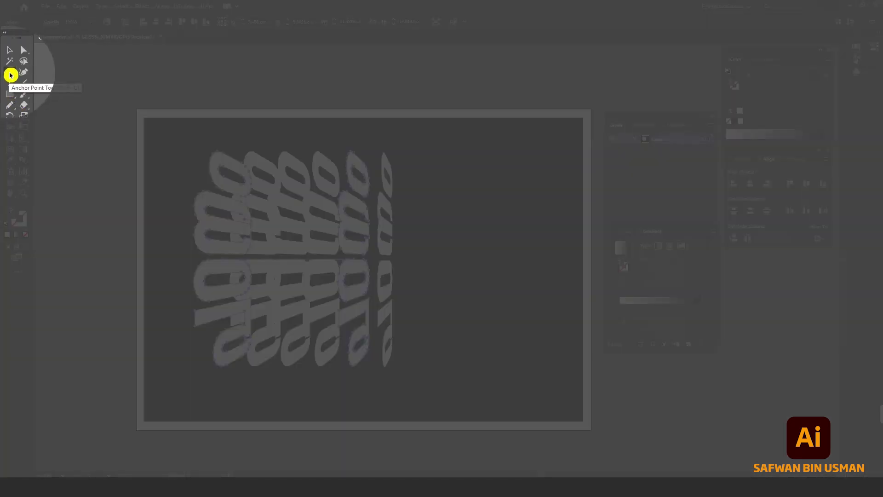
Reshape the blend spine's handle with the Anchor Point Tool.
{"action": "left_click", "coordinate": [10, 75]}
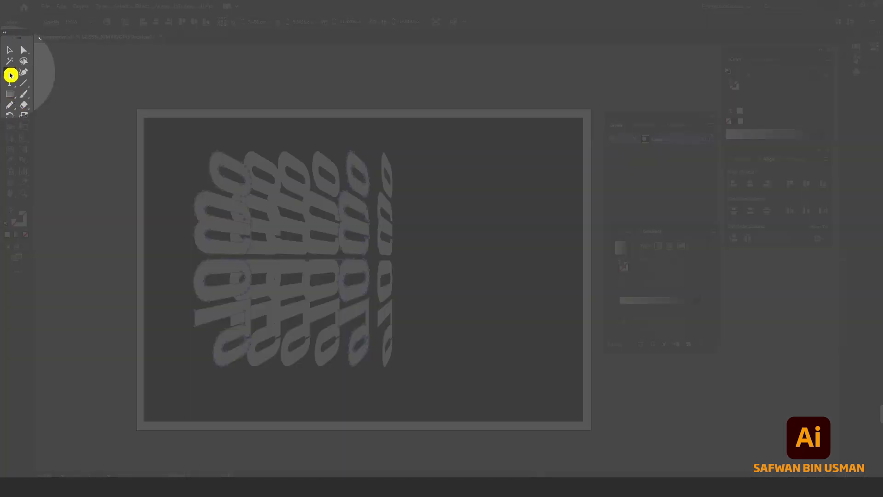
{"action": "left_click_drag", "start_coordinate": [10, 75], "coordinate": [48, 107]}
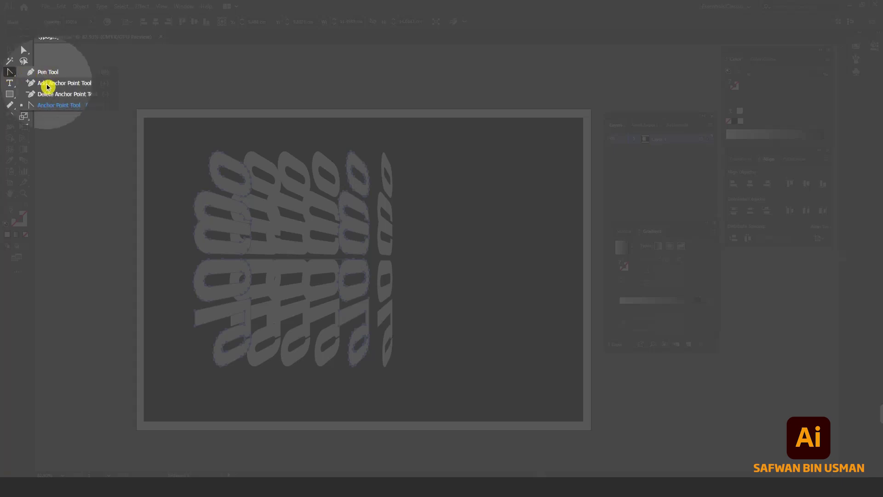
{"action": "left_click", "coordinate": [47, 106]}
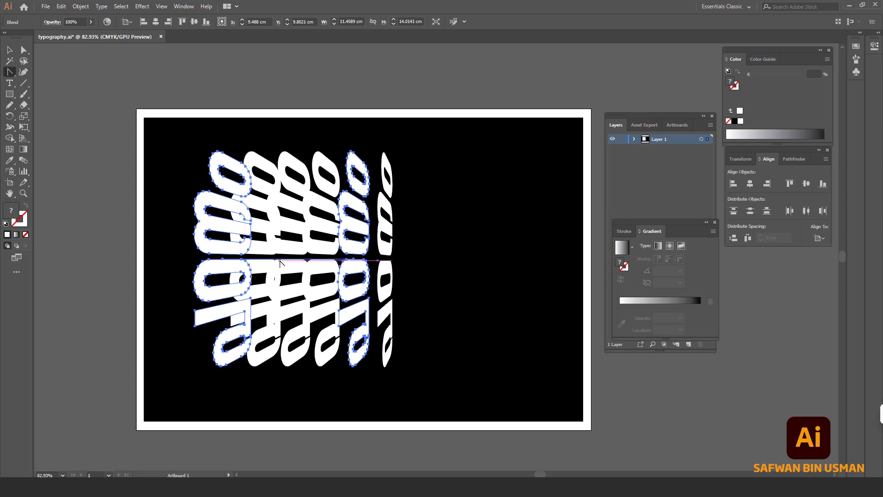
{"action": "left_click_drag", "start_coordinate": [281, 260], "coordinate": [293, 263]}
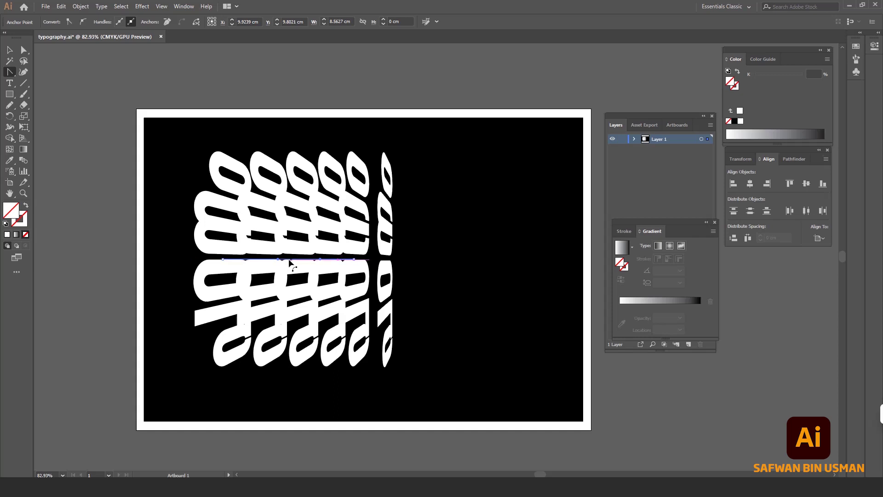
Nudge the rightmost word column three arrow-key steps to the left.
{"action": "left_click", "coordinate": [10, 50]}
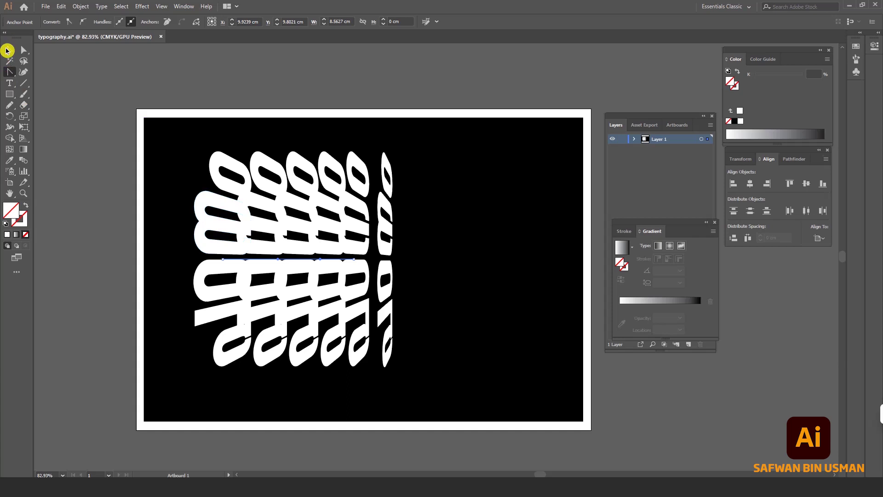
{"action": "left_click", "coordinate": [390, 251]}
{"action": "key", "text": "Left"}
{"action": "key", "text": "Left"}
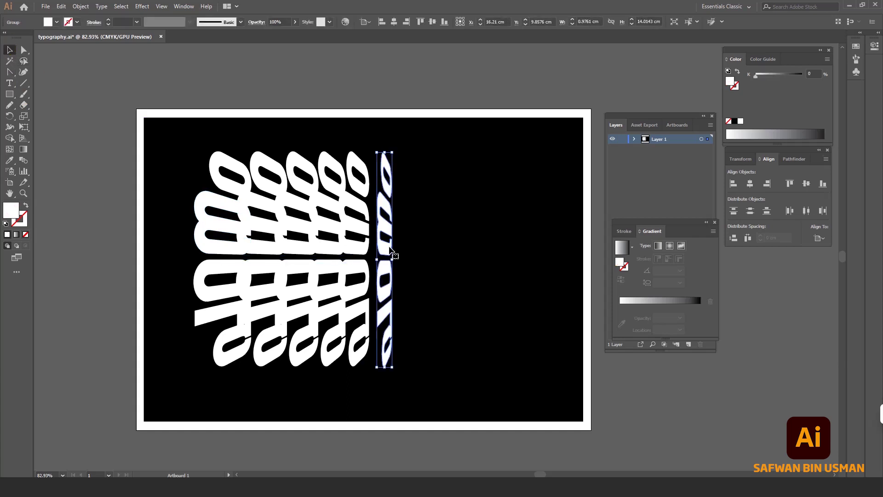
{"action": "key", "text": "Left"}
{"action": "key", "text": "Left"}
{"action": "key", "text": "Left"}
{"action": "key", "text": "Left"}
{"action": "key", "text": "Left"}
{"action": "key", "text": "Left"}
{"action": "key", "text": "Left"}
{"action": "key", "text": "Left"}
{"action": "key", "text": "Left"}
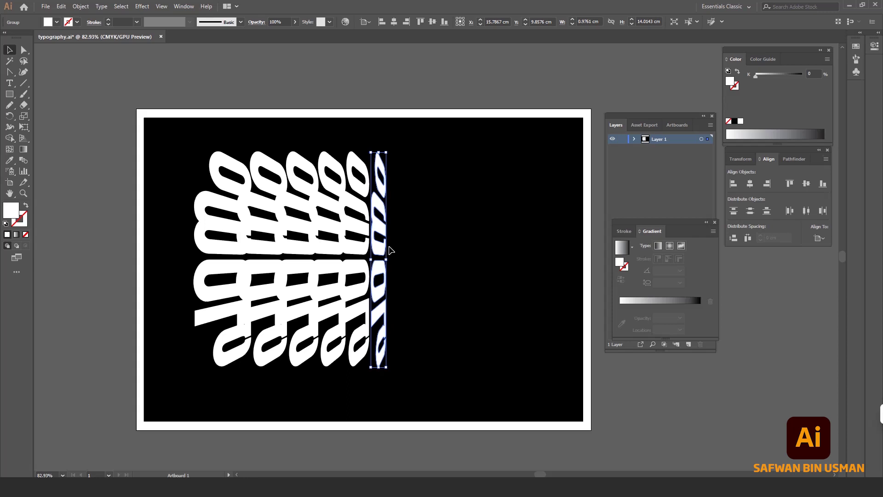
{"action": "key", "text": "Left"}
Select the blended word group and expand it into separate shapes via Object > Expand.
{"action": "left_click", "coordinate": [403, 249]}
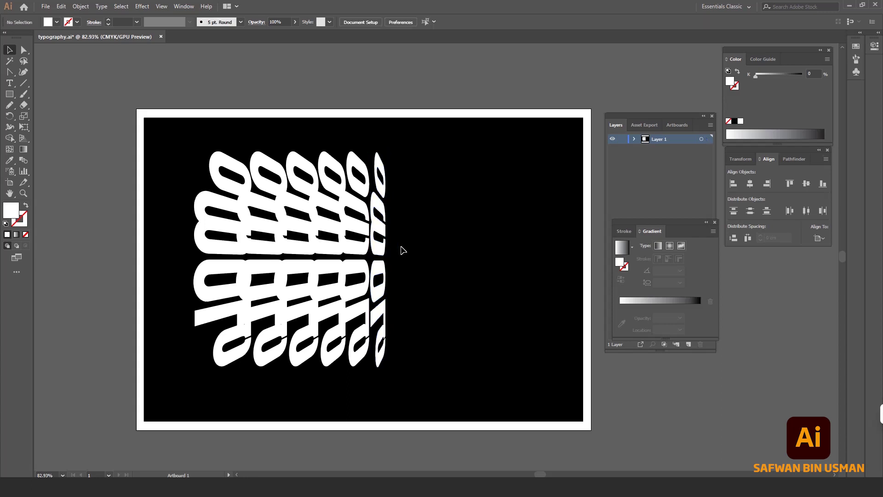
{"action": "left_click", "coordinate": [200, 276]}
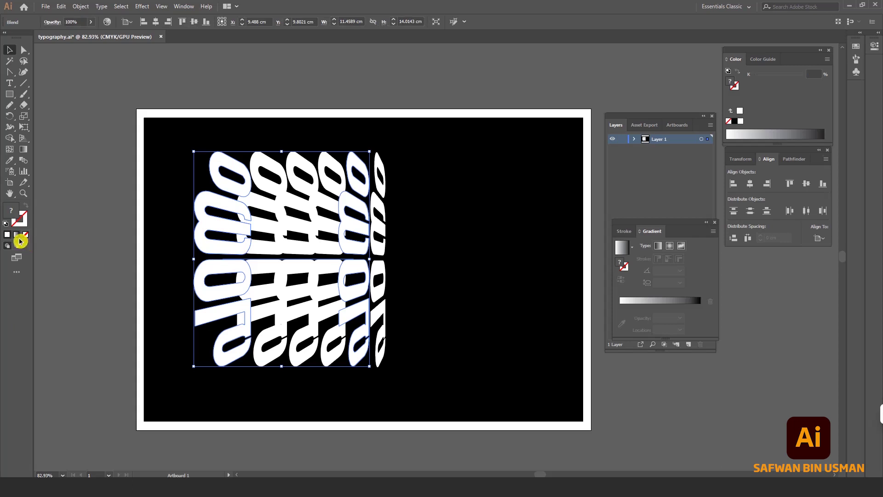
{"action": "left_click", "coordinate": [79, 7]}
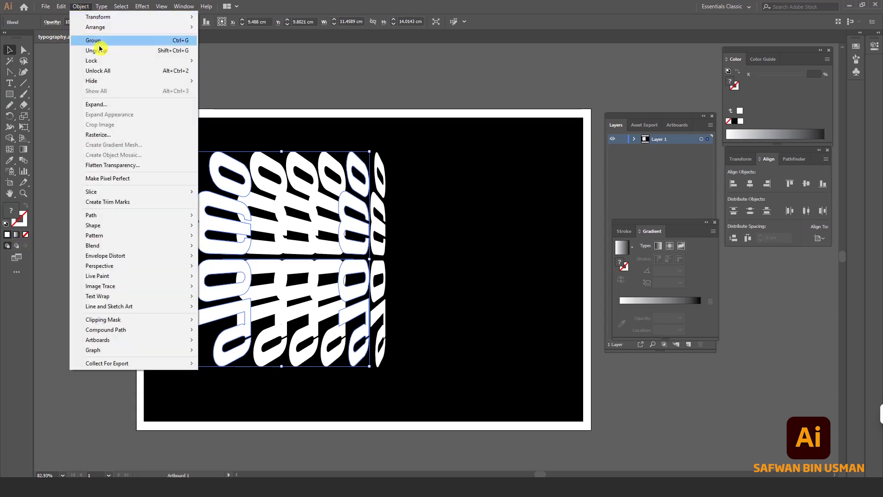
{"action": "left_click", "coordinate": [104, 105]}
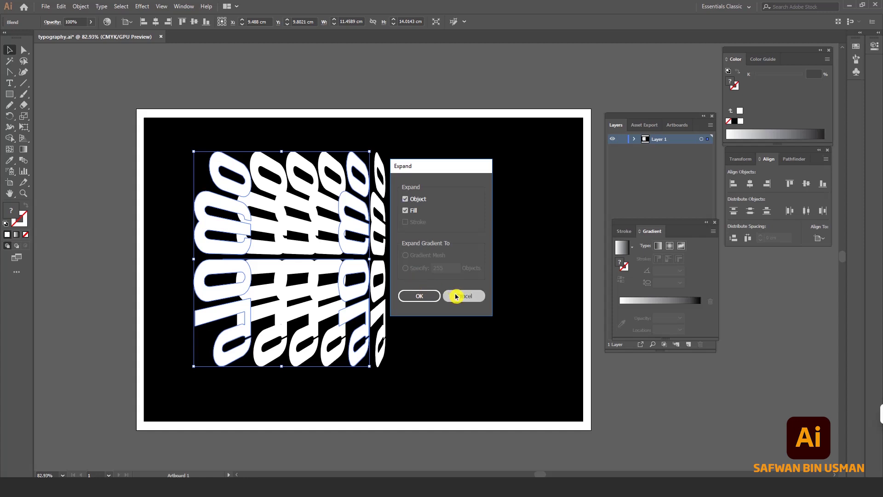
{"action": "left_click", "coordinate": [456, 296]}
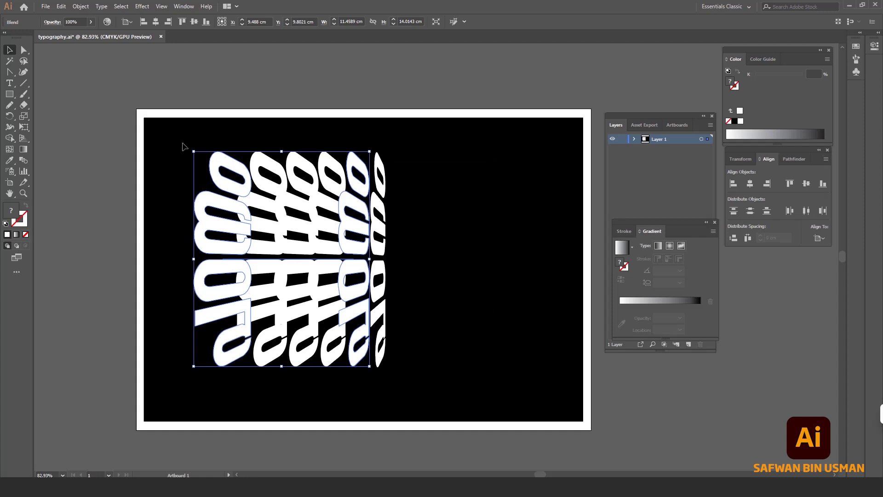
{"action": "left_click", "coordinate": [86, 9]}
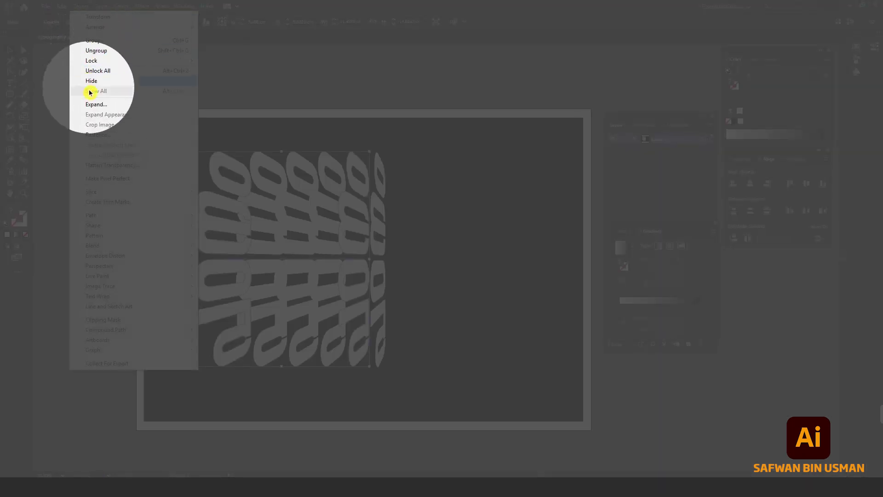
{"action": "left_click", "coordinate": [91, 105]}
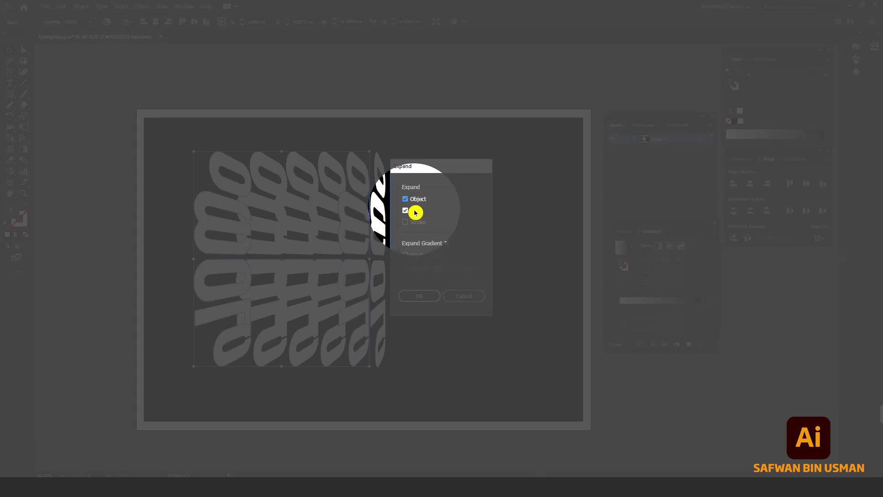
{"action": "left_click", "coordinate": [422, 299]}
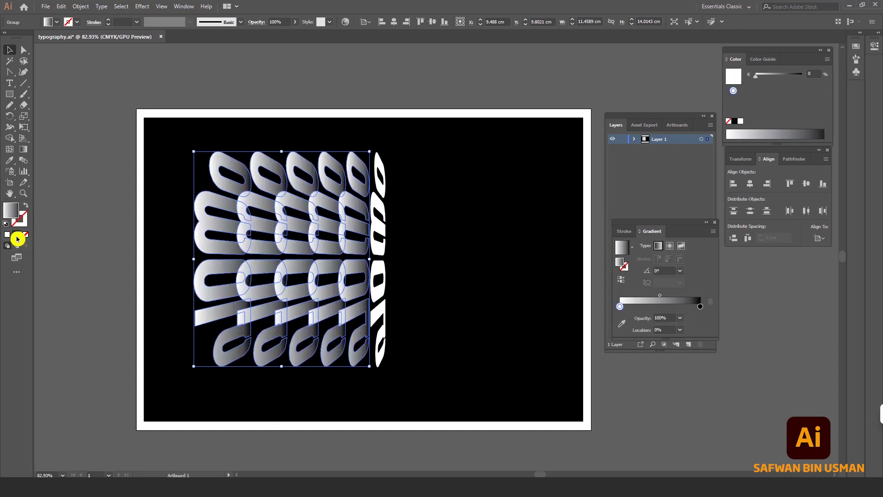
Fill the narrow right-hand word column with the white-to-black gradient.
{"action": "left_click", "coordinate": [407, 287]}
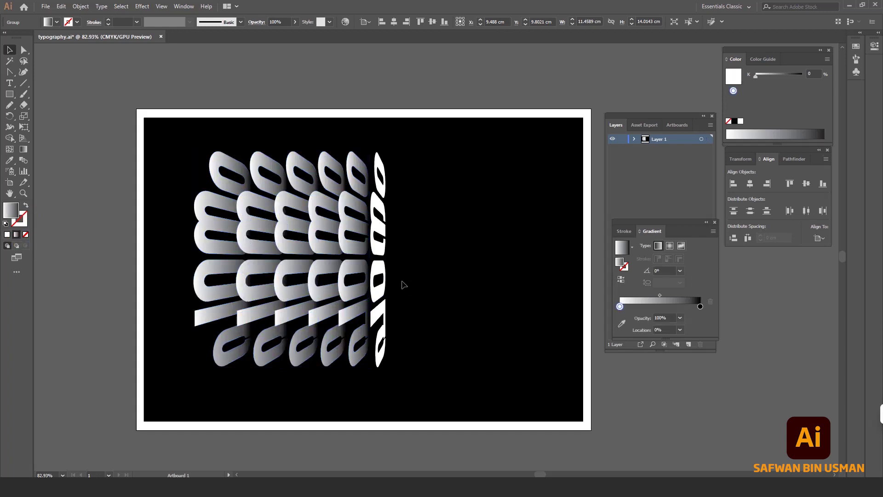
{"action": "left_click", "coordinate": [385, 269]}
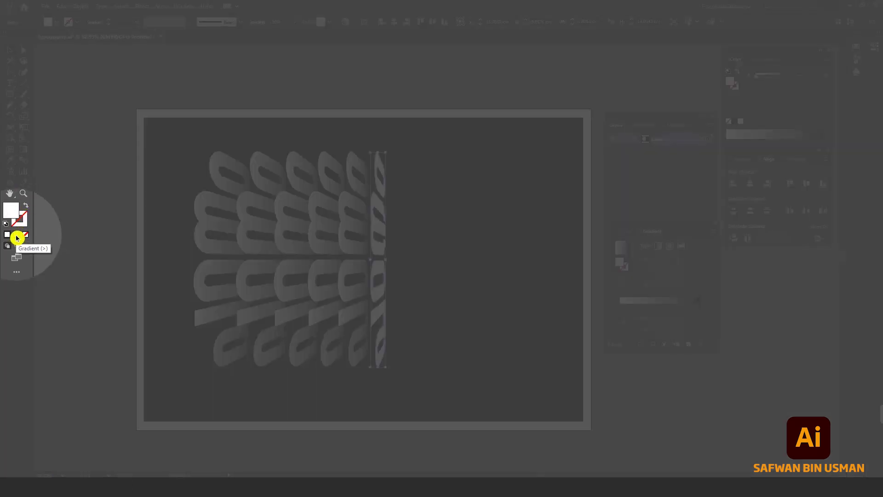
{"action": "left_click", "coordinate": [16, 236]}
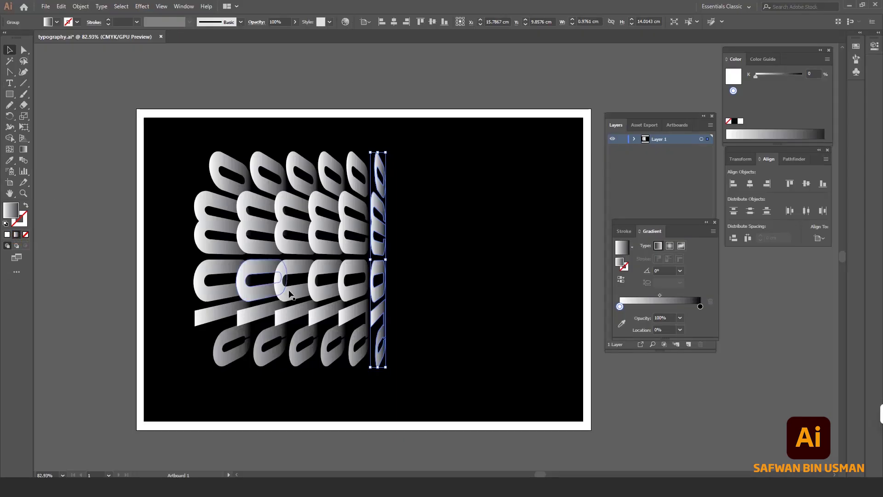
{"action": "left_click", "coordinate": [446, 361]}
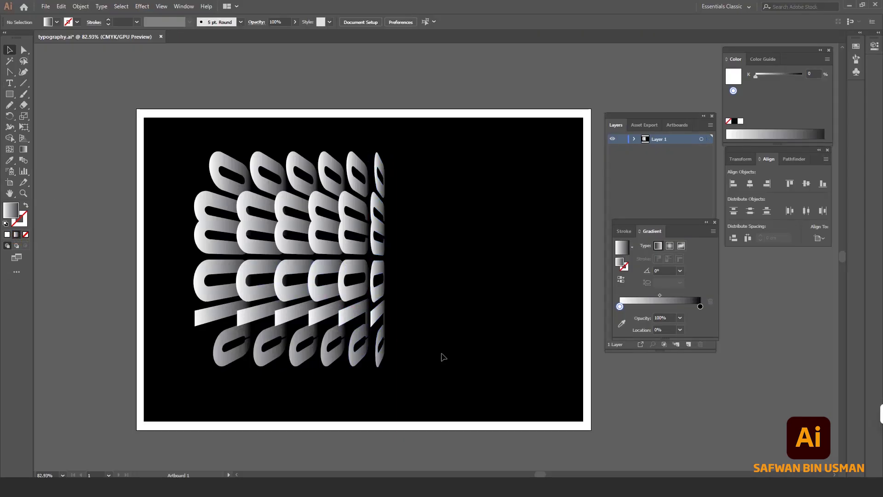
Drag the white gradient stop further right so the white extends longer before fading.
{"action": "left_click", "coordinate": [364, 292]}
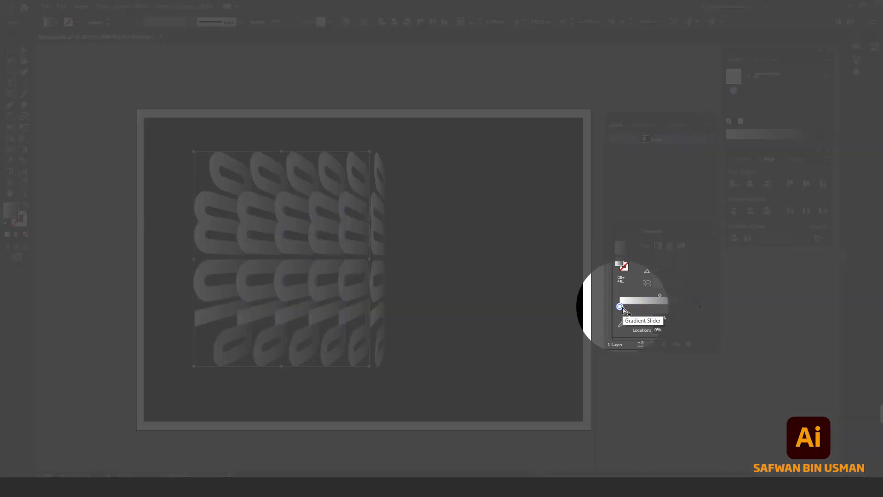
{"action": "left_click_drag", "start_coordinate": [620, 307], "coordinate": [640, 307]}
{"action": "left_click", "coordinate": [431, 248]}
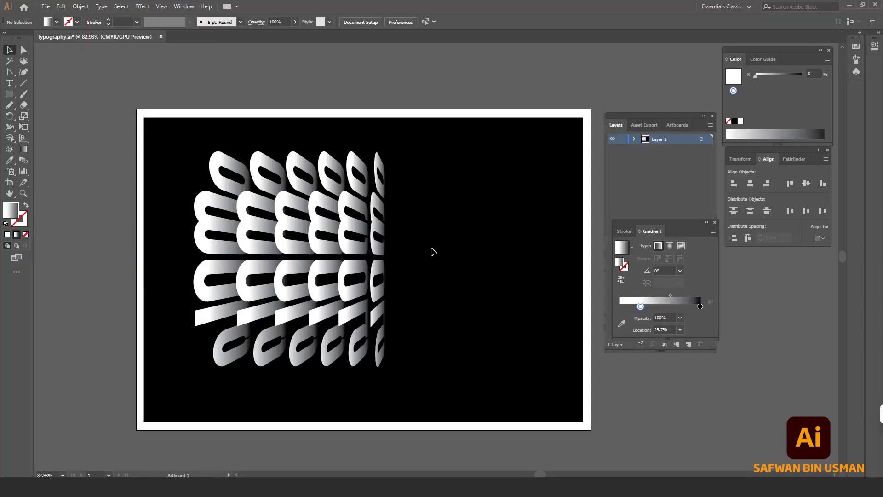
{"action": "left_click_drag", "start_coordinate": [432, 252], "coordinate": [170, 310]}
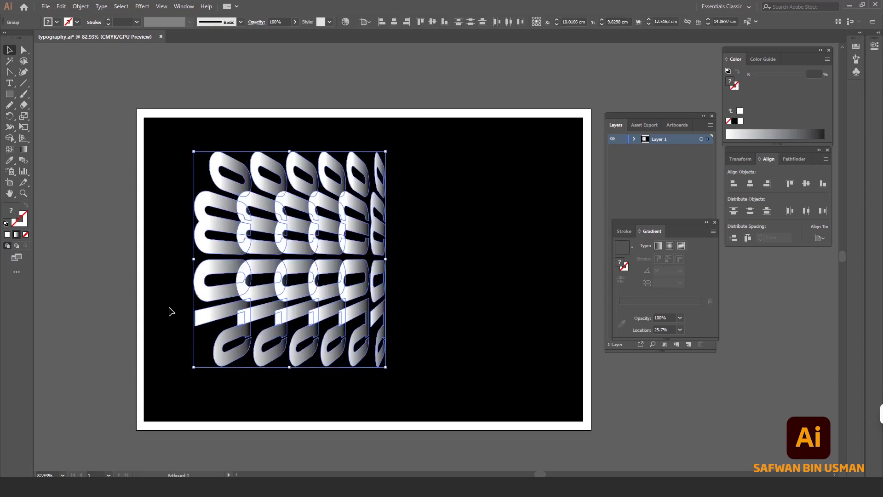
{"action": "left_click", "coordinate": [390, 263]}
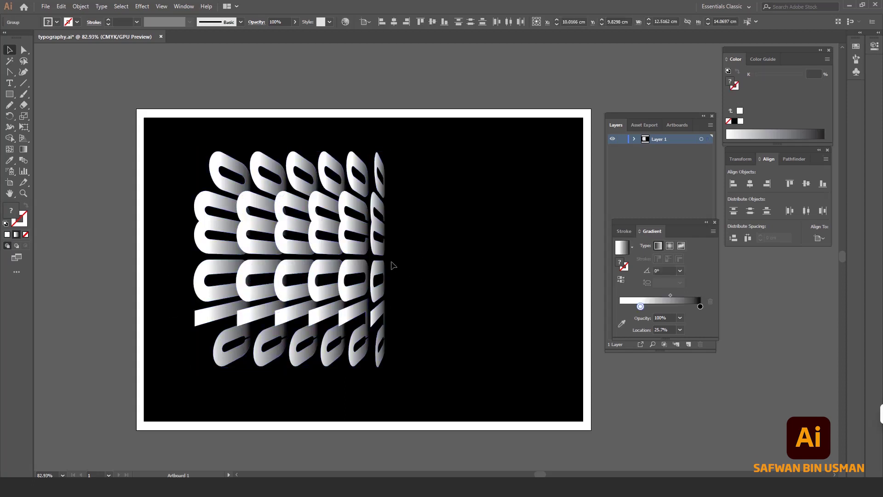
Add and remove a test gradient stop, reselect the white stop, and deselect.
{"action": "left_click", "coordinate": [631, 305]}
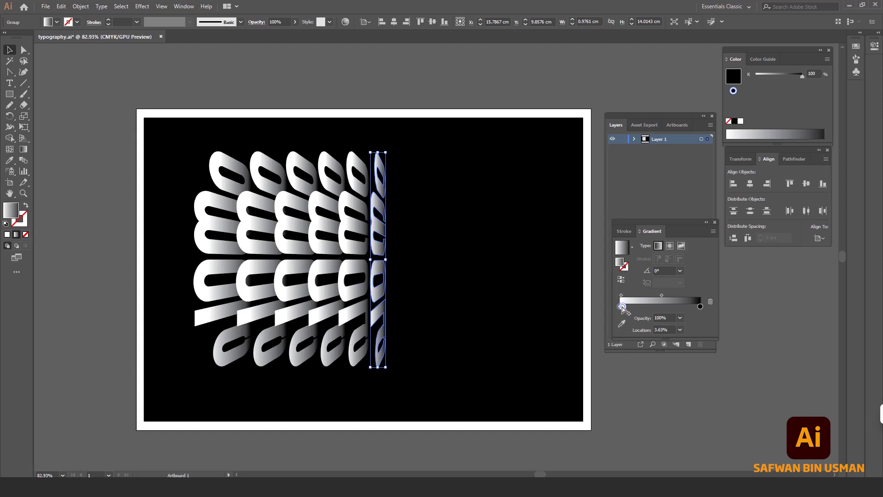
{"action": "mouse_move", "coordinate": [631, 306]}
{"action": "left_mouse_down"}
{"action": "mouse_move", "coordinate": [631, 322]}
{"action": "mouse_move", "coordinate": [643, 307]}
{"action": "left_mouse_up"}
{"action": "left_click", "coordinate": [626, 307]}
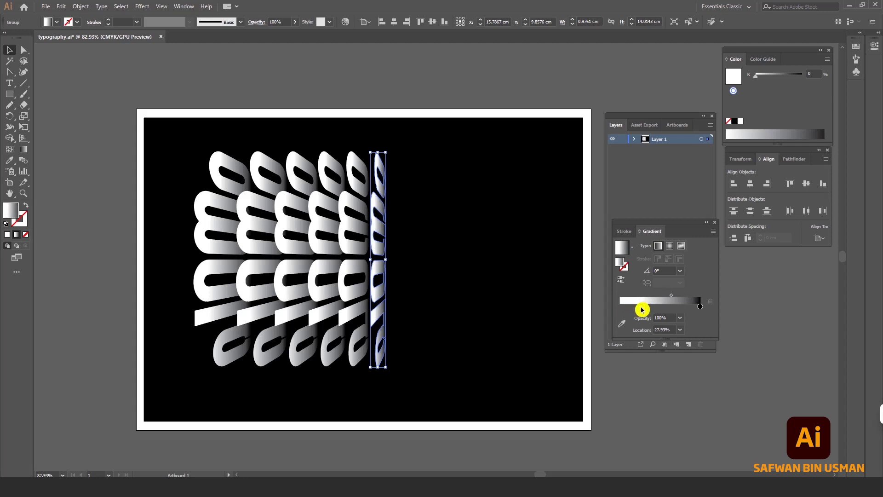
{"action": "left_click", "coordinate": [527, 338]}
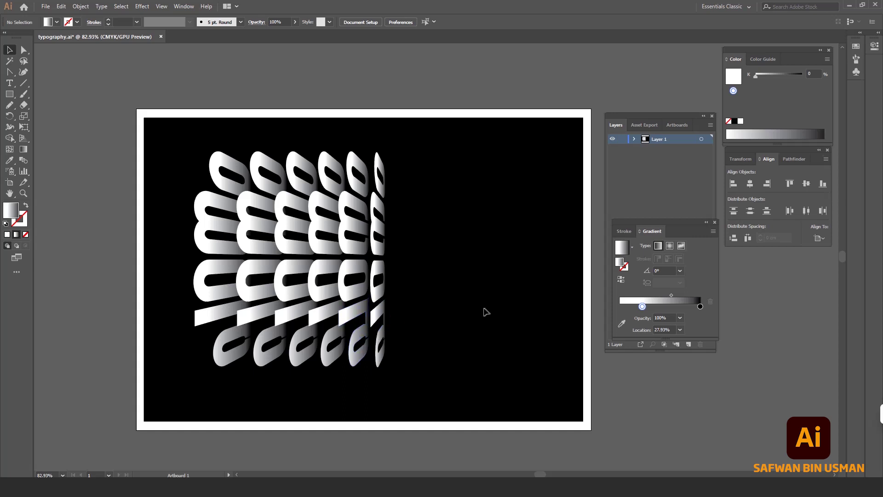
Duplicate the letter group to the right, rotate the copy 180°, and select both halves.
{"action": "left_click_drag", "start_coordinate": [407, 149], "coordinate": [165, 376]}
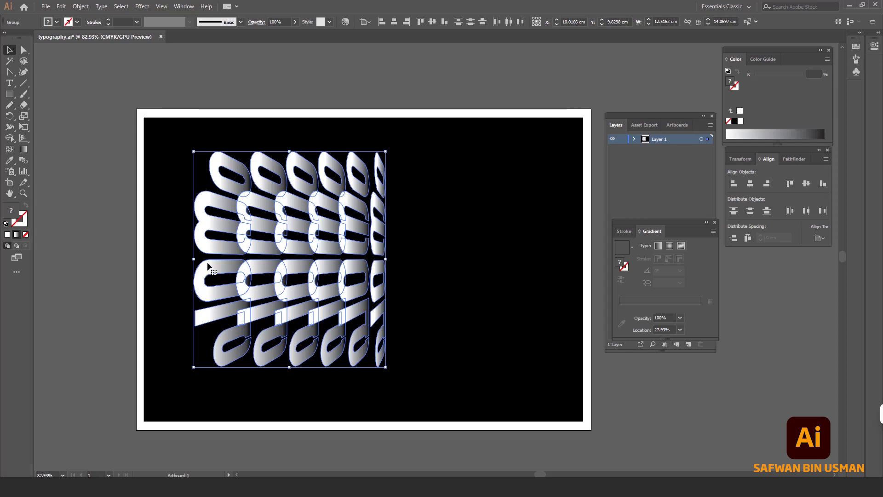
{"action": "key", "text": "alt"}
{"action": "left_click_drag", "start_coordinate": [209, 267], "coordinate": [407, 267]}
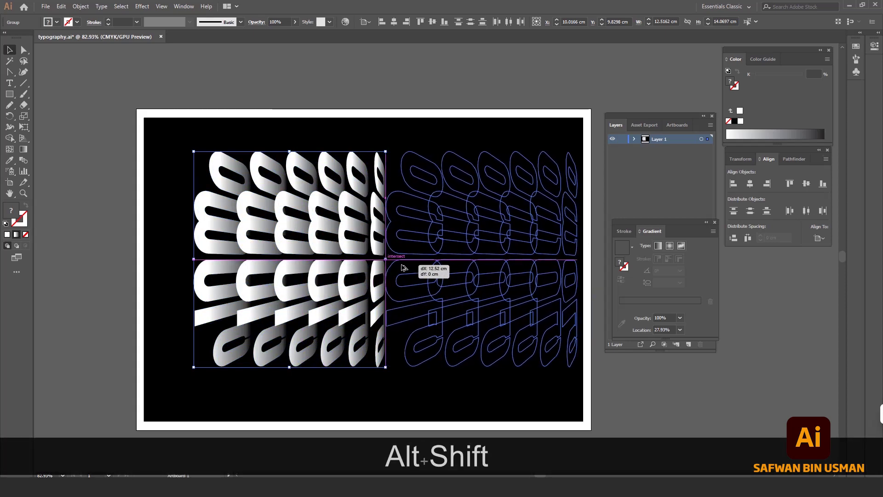
{"action": "left_click_drag", "start_coordinate": [407, 267], "coordinate": [404, 267]}
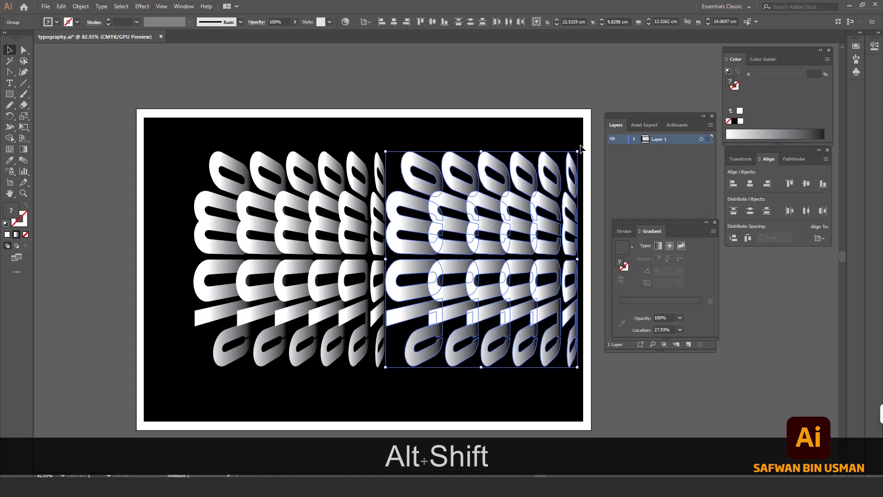
{"action": "left_click_drag", "start_coordinate": [580, 146], "coordinate": [373, 382]}
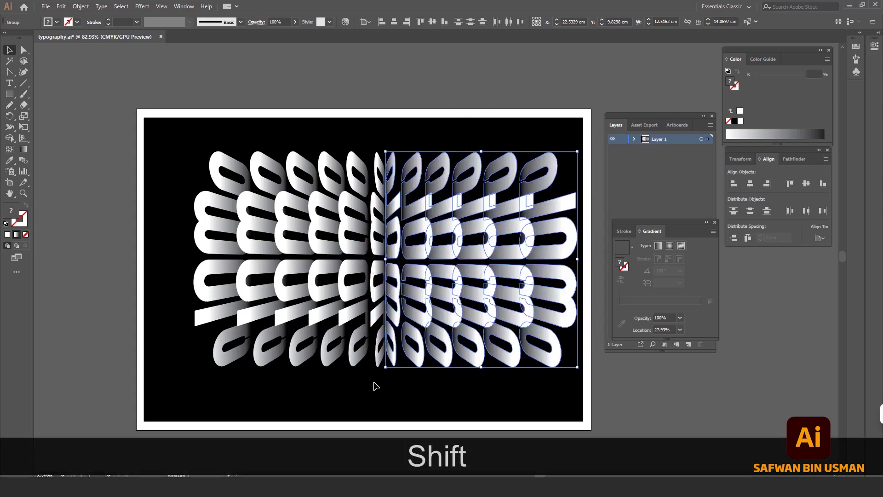
{"action": "key", "text": "Right"}
{"action": "key", "text": "Right"}
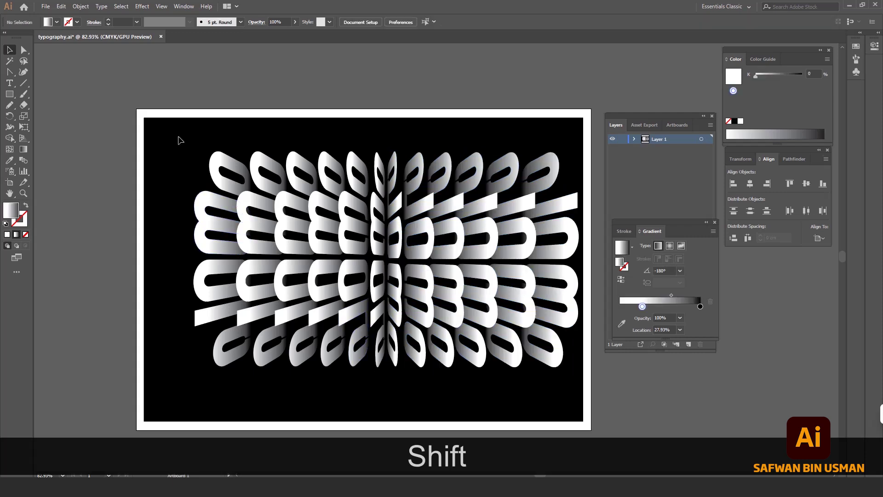
{"action": "left_click_drag", "start_coordinate": [178, 136], "coordinate": [566, 392]}
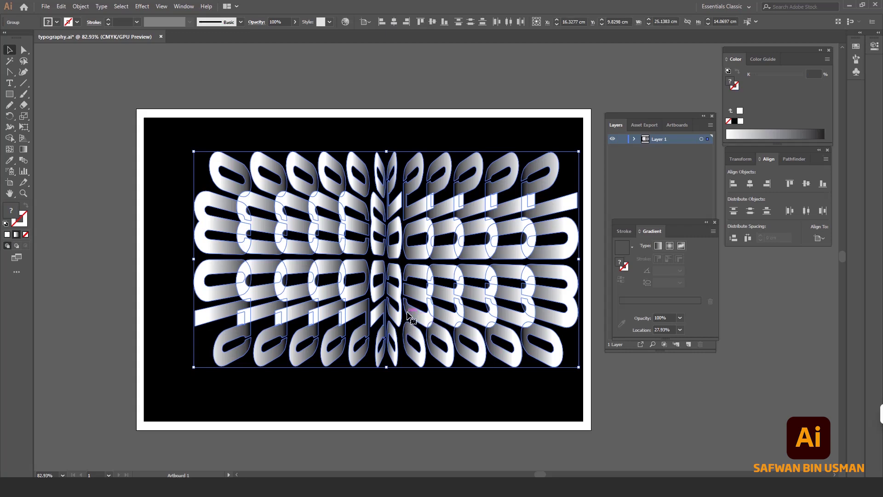
Group both halves of the mirrored pattern.
{"action": "right_click", "coordinate": [393, 256]}
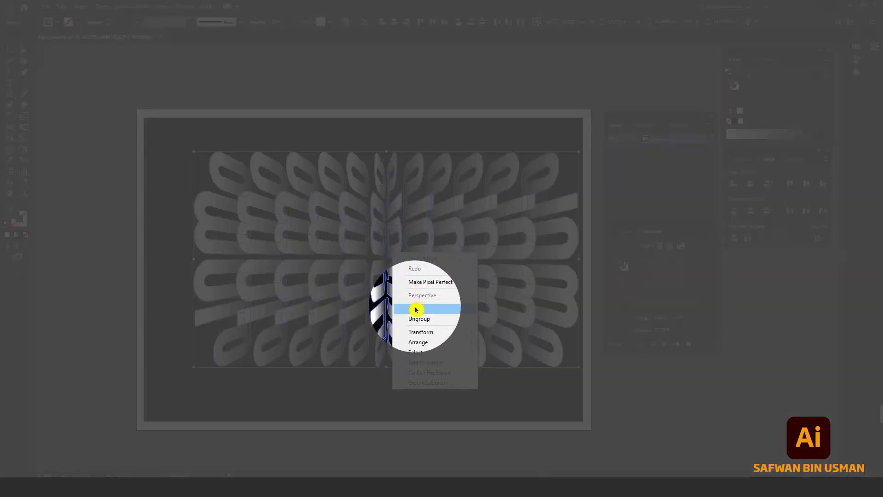
{"action": "left_click", "coordinate": [416, 308]}
{"action": "left_click", "coordinate": [367, 22]}
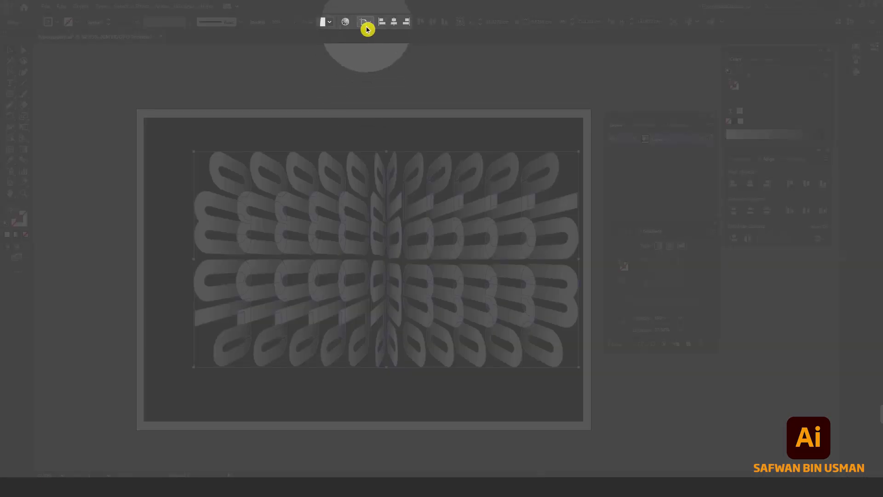
Align the grouped pattern to the artboard's horizontal and vertical centre.
{"action": "left_click", "coordinate": [365, 23]}
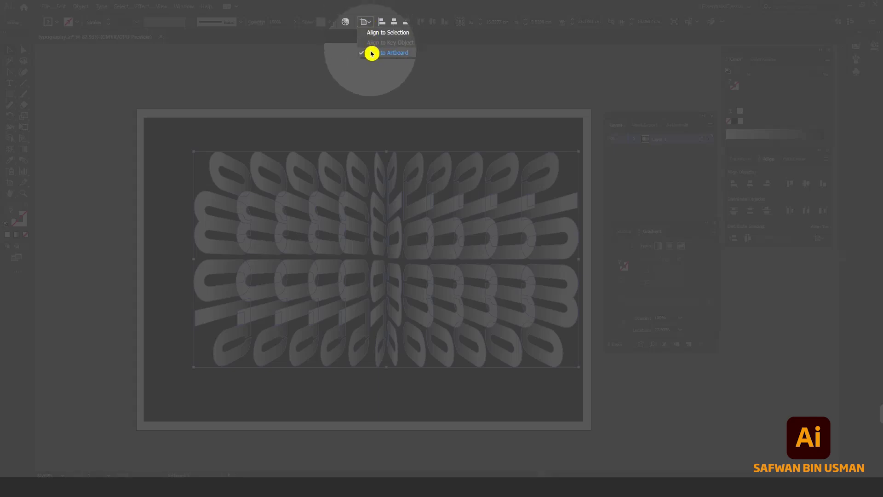
{"action": "left_click", "coordinate": [372, 53]}
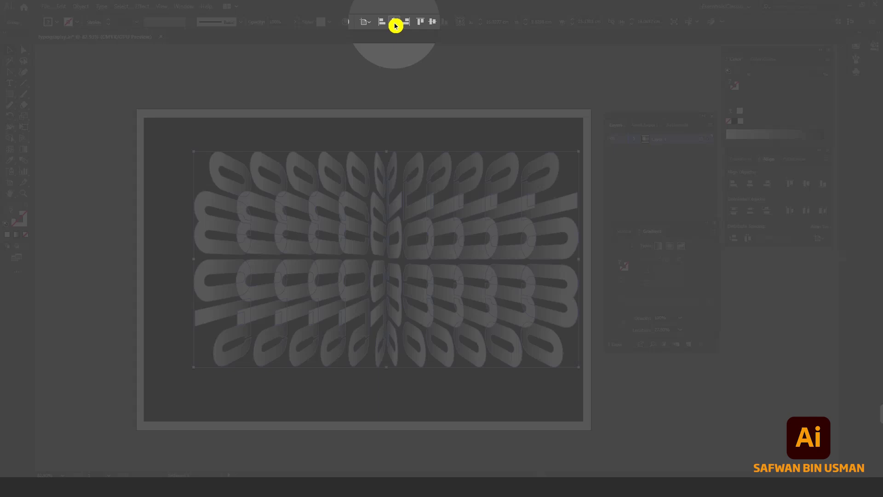
{"action": "left_click", "coordinate": [394, 23]}
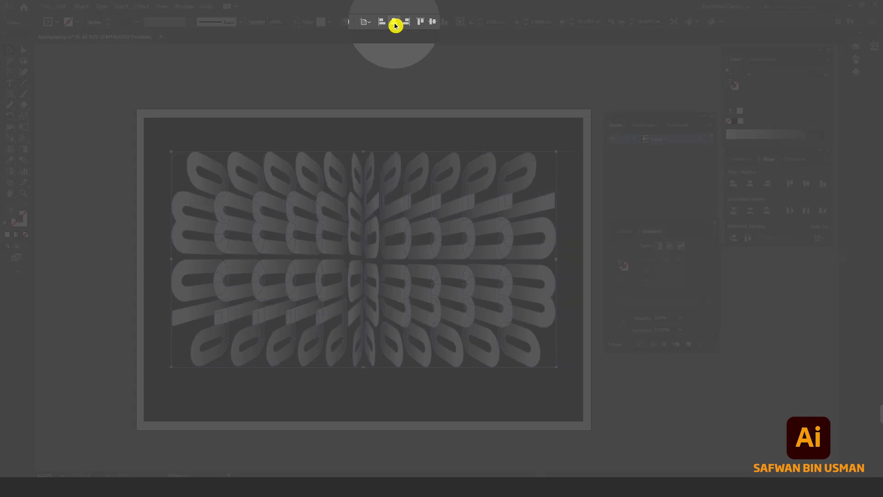
{"action": "left_click", "coordinate": [433, 23]}
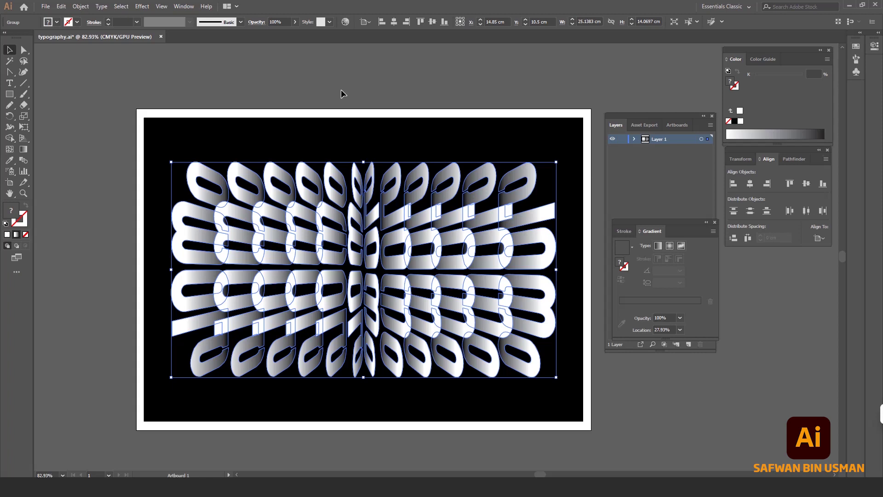
{"action": "left_click", "coordinate": [341, 90]}
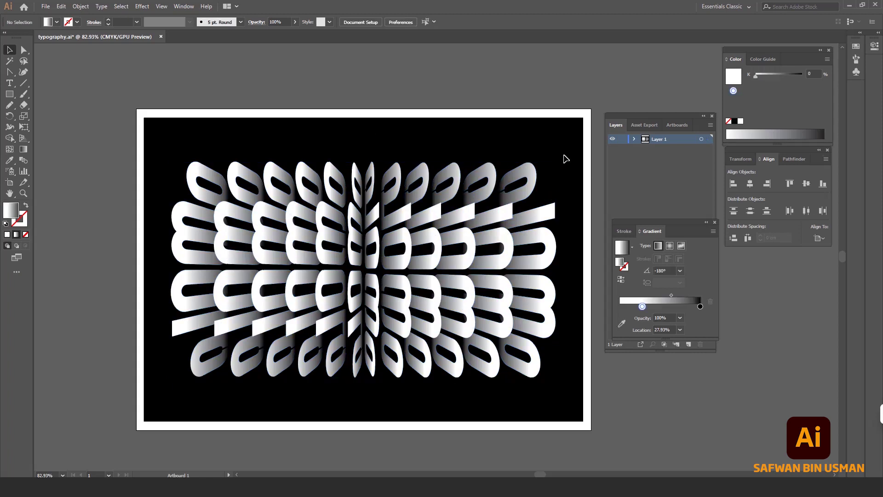
Scale the mirrored pattern group down from its centre and re-centre it horizontally on the black artboard.
{"action": "left_click_drag", "start_coordinate": [565, 159], "coordinate": [177, 386]}
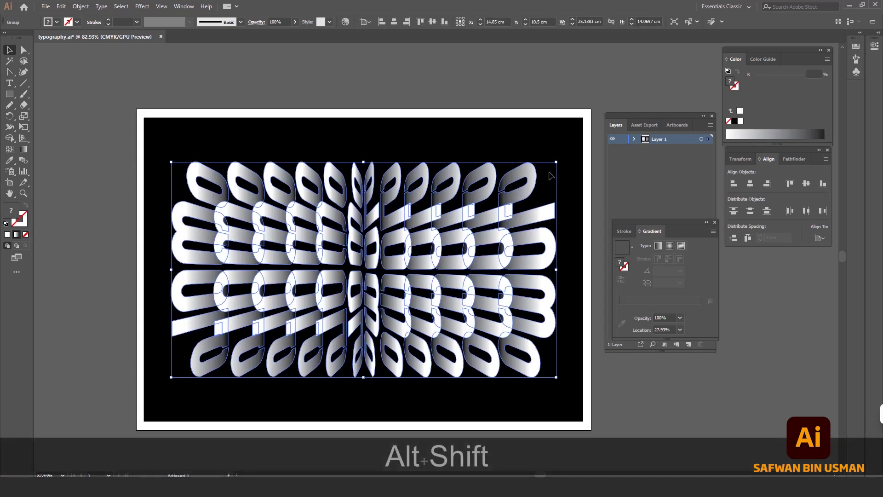
{"action": "left_click_drag", "start_coordinate": [556, 162], "coordinate": [535, 173]}
{"action": "left_click", "coordinate": [420, 96]}
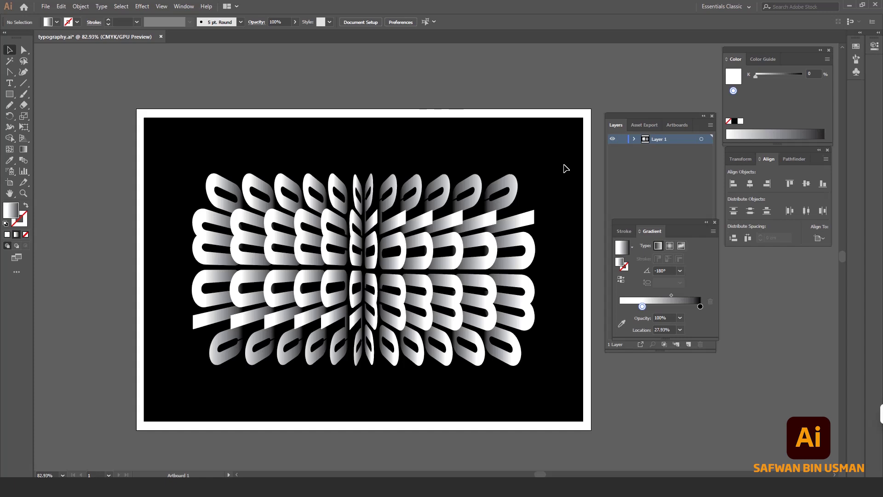
{"action": "left_click_drag", "start_coordinate": [565, 166], "coordinate": [179, 391]}
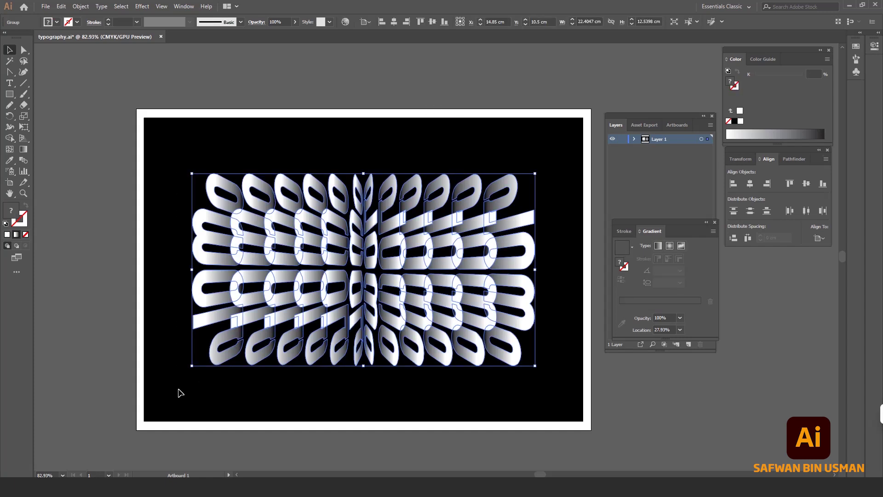
{"action": "left_click", "coordinate": [395, 26]}
{"action": "left_click", "coordinate": [470, 82]}
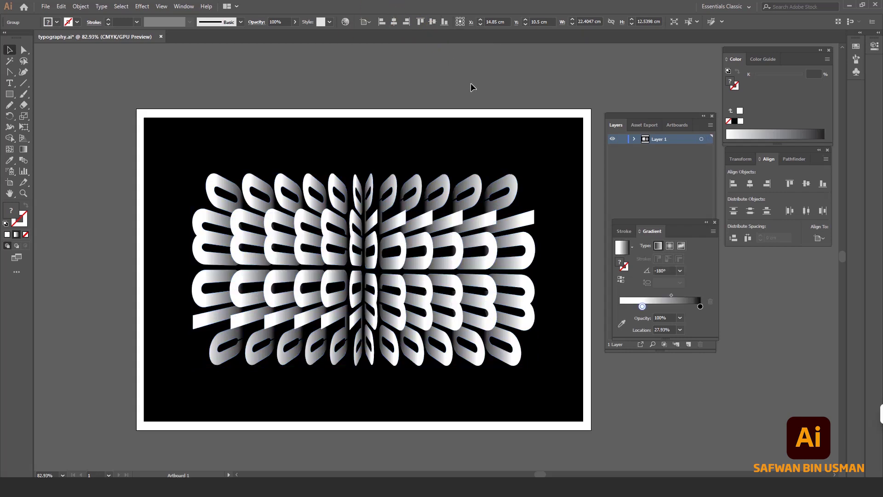